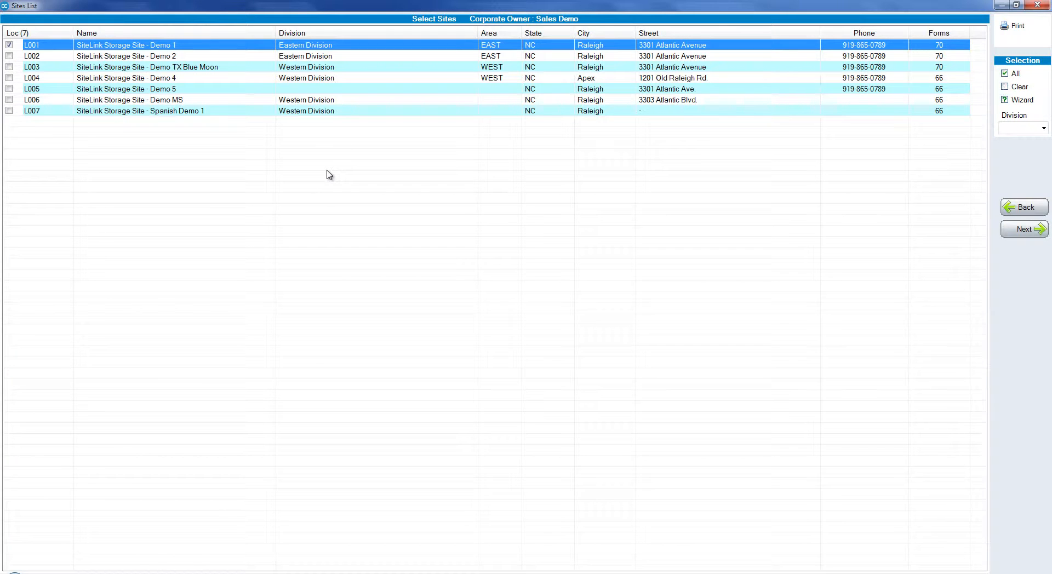
Step: Continue to form setup for site L001 and open the Credit Card Expiration Notice for RTF editing
{"action": "left_click", "coordinate": [1026, 229]}
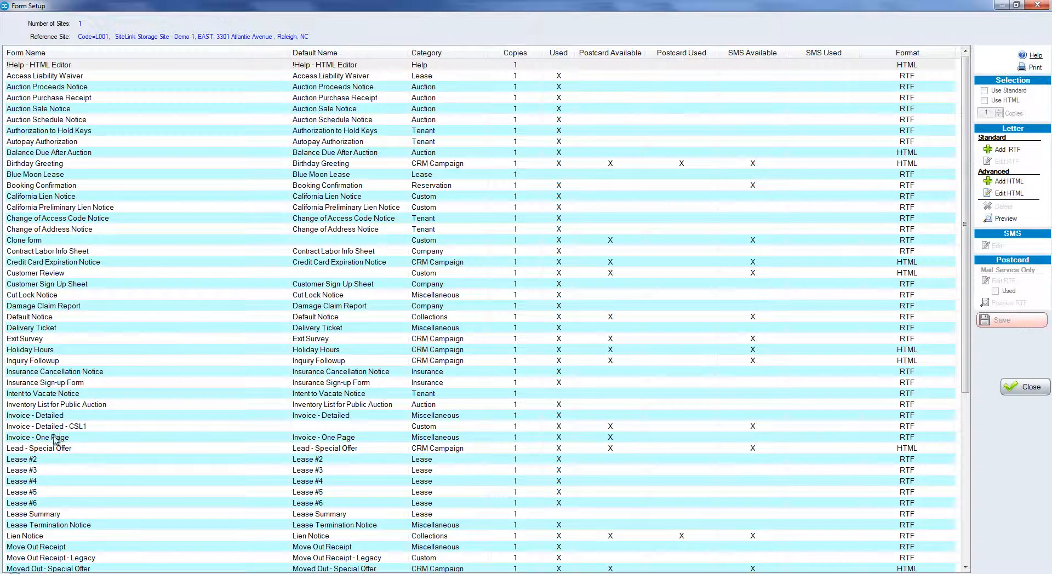
{"action": "left_click", "coordinate": [103, 262]}
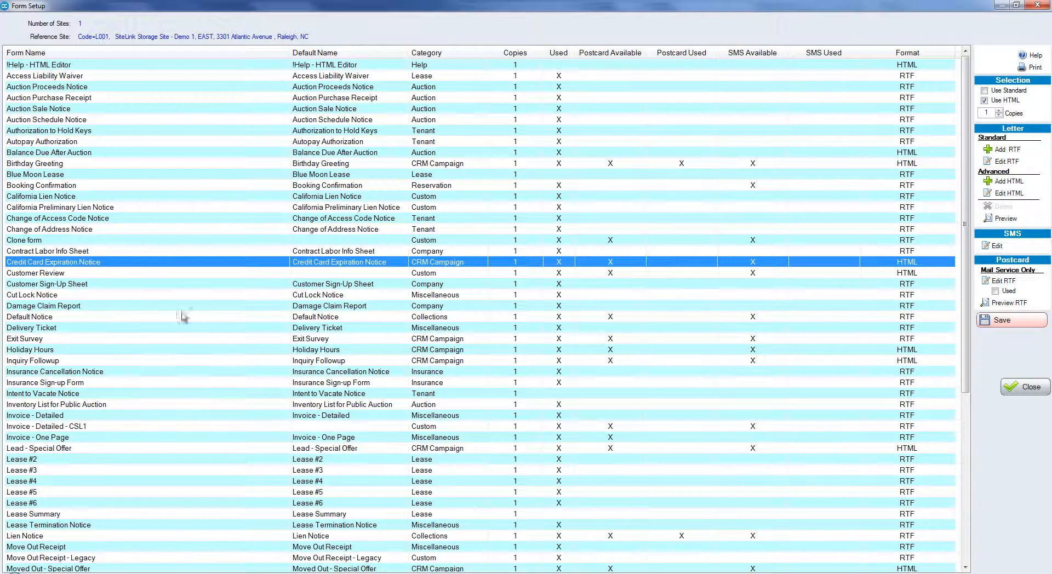
{"action": "left_click", "coordinate": [1007, 161]}
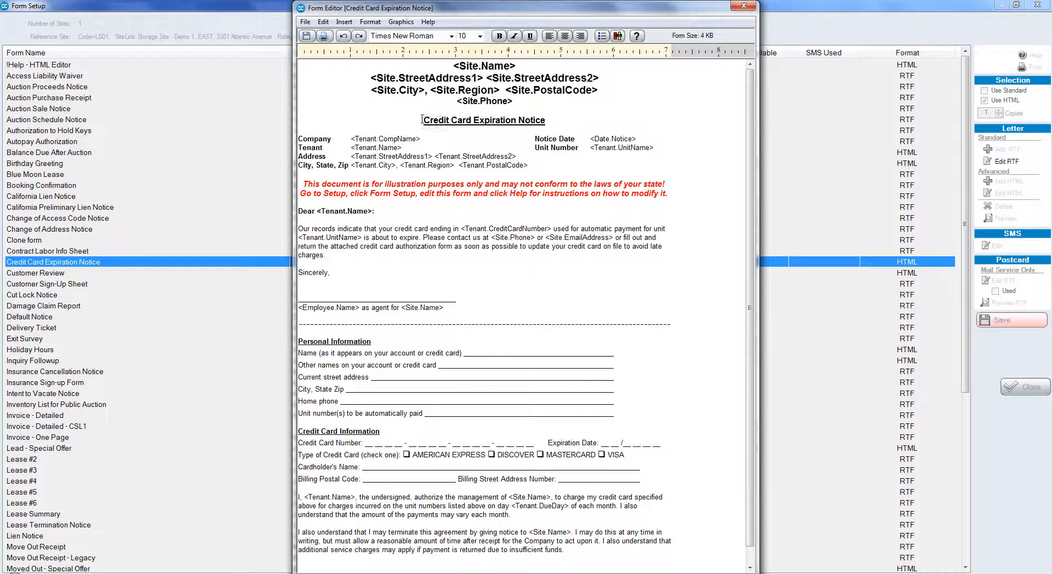
Step: Delete the notice text from the title through the "Dear" salutation and add two blank lines above the body paragraph
{"action": "left_click_drag", "start_coordinate": [422, 119], "coordinate": [299, 225]}
{"action": "key", "text": "Delete"}
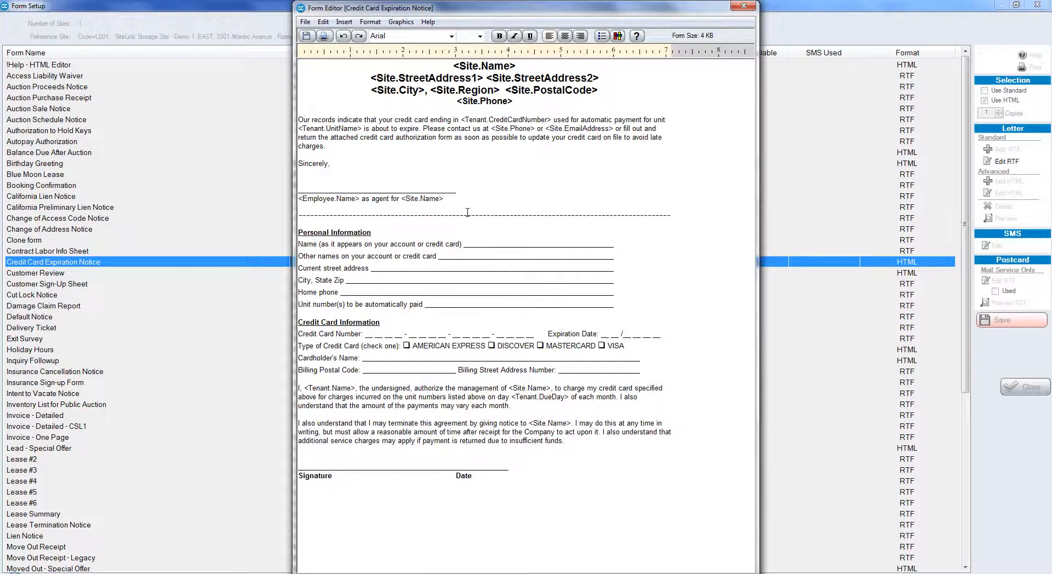
{"action": "key", "text": "Return"}
{"action": "key", "text": "Return"}
Step: Make the body paragraph and the "Sincerely," line bold, italic and underlined
{"action": "left_click_drag", "start_coordinate": [451, 186], "coordinate": [311, 120]}
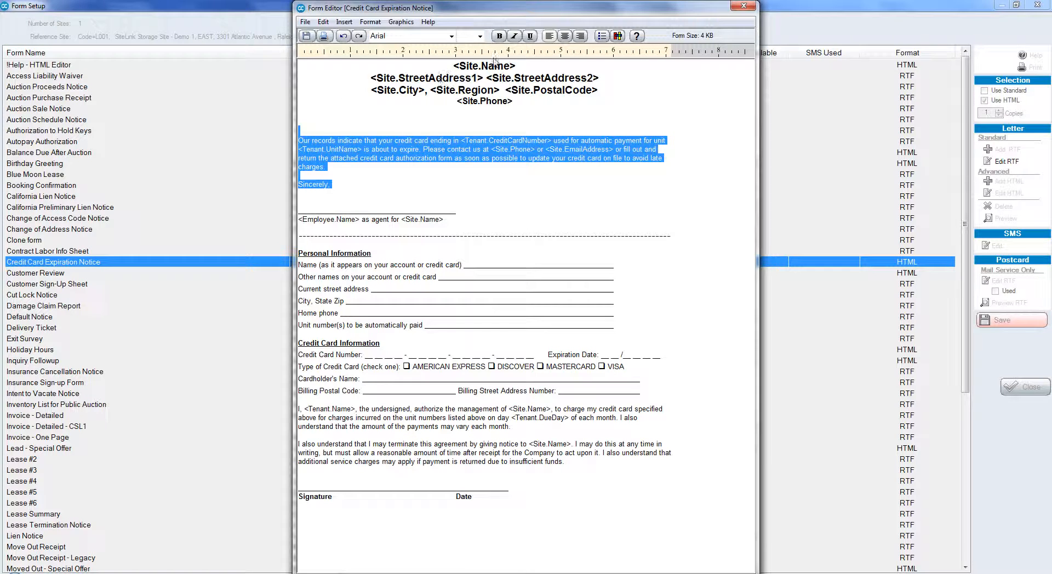
{"action": "left_click", "coordinate": [499, 36]}
{"action": "left_click", "coordinate": [514, 36]}
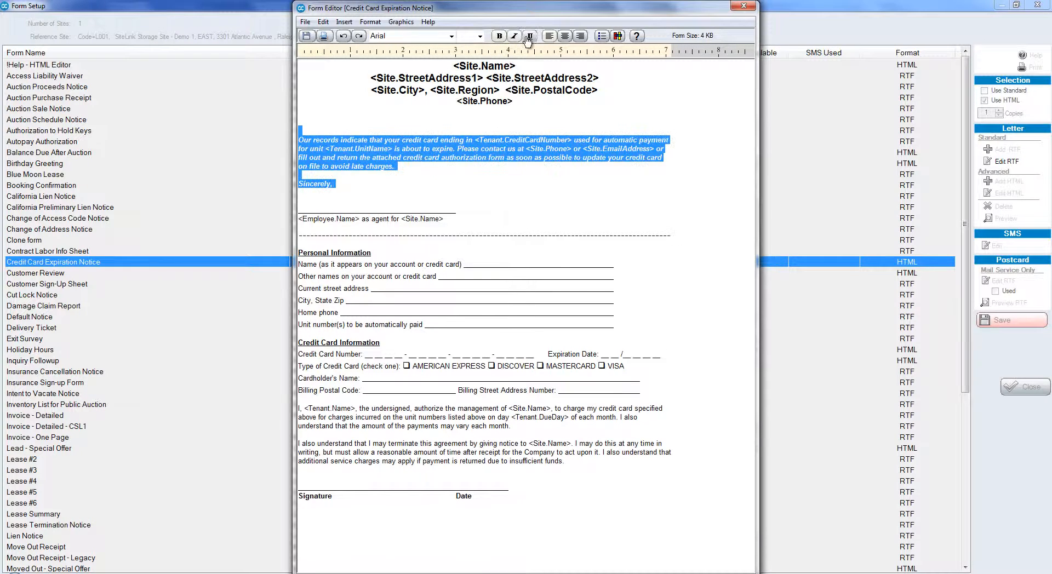
{"action": "left_click", "coordinate": [529, 36]}
{"action": "left_click", "coordinate": [517, 111]}
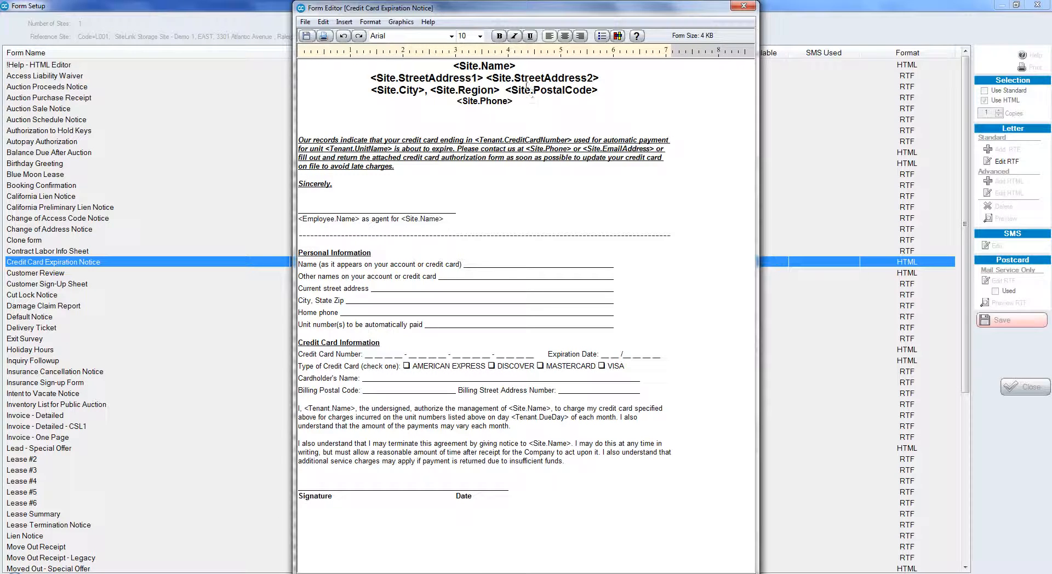
Step: Replace the Site.Name keyword in the header with the Fee.Delivery keyword, and delete the inserted keyword
{"action": "left_click_drag", "start_coordinate": [507, 65], "coordinate": [453, 66]}
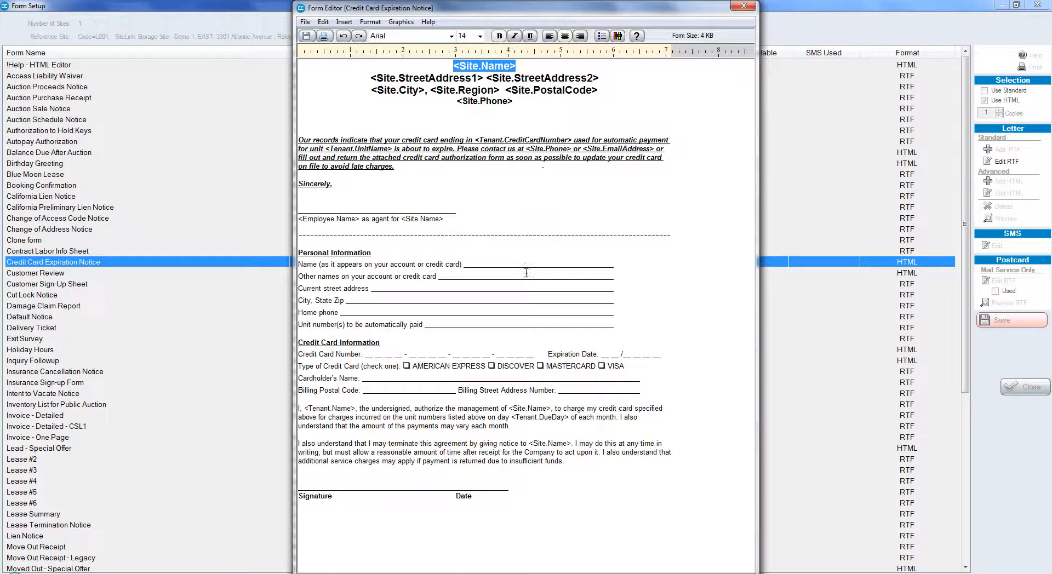
{"action": "left_click", "coordinate": [344, 22]}
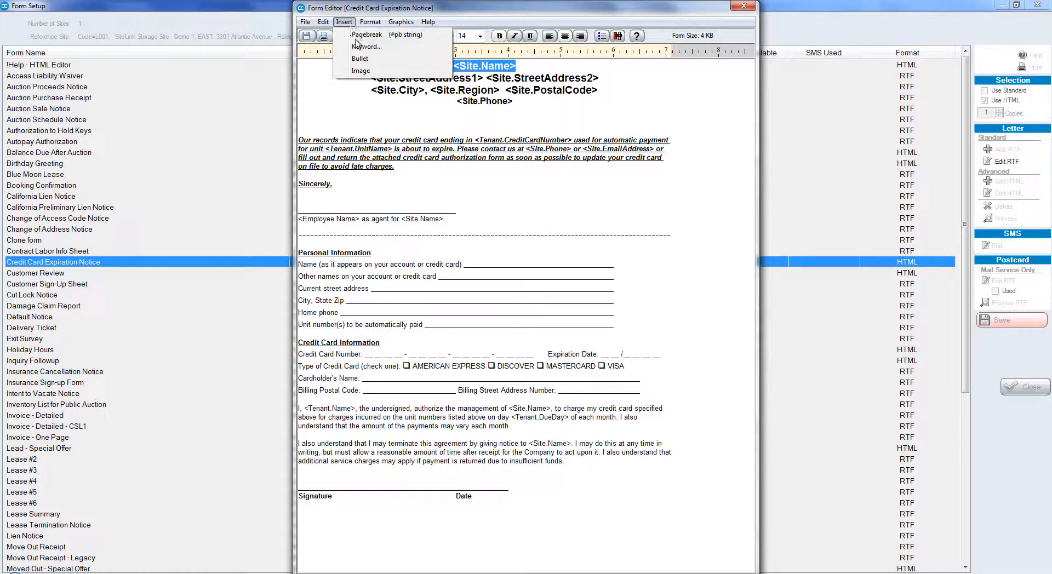
{"action": "left_click", "coordinate": [357, 47]}
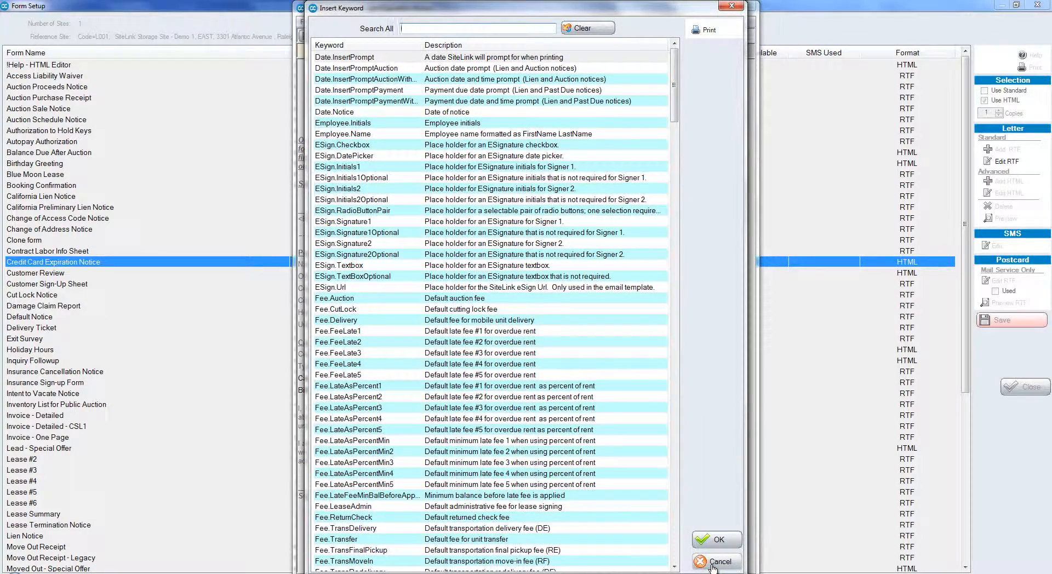
{"action": "double_click", "coordinate": [358, 320]}
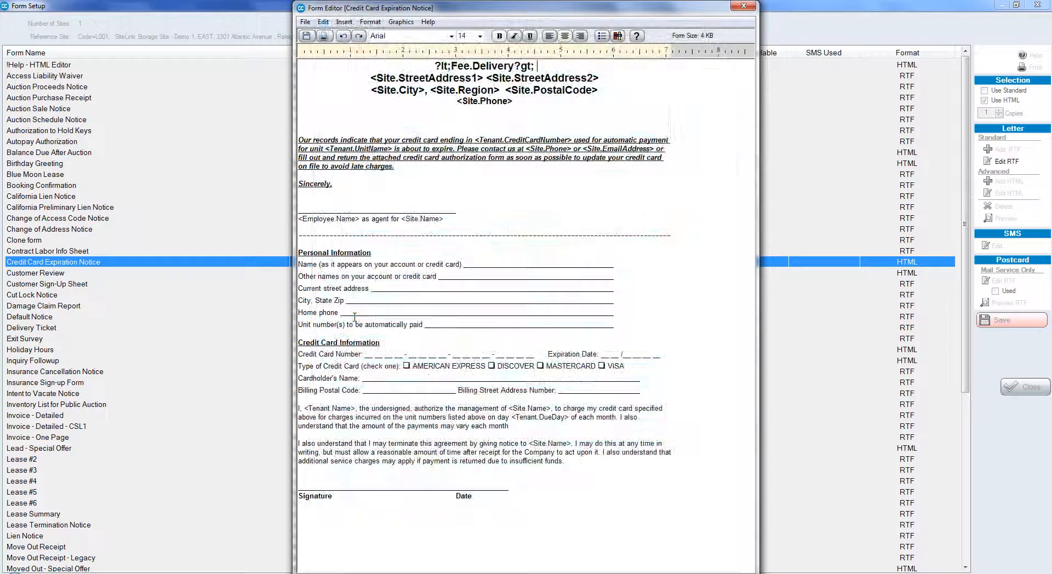
{"action": "left_click_drag", "start_coordinate": [537, 66], "coordinate": [352, 58]}
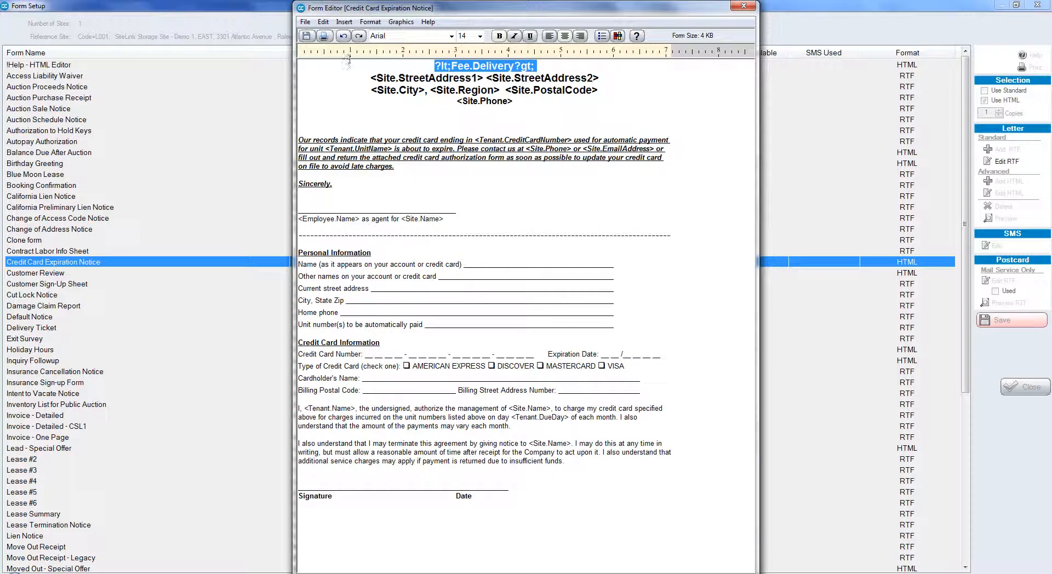
{"action": "key", "text": "Delete"}
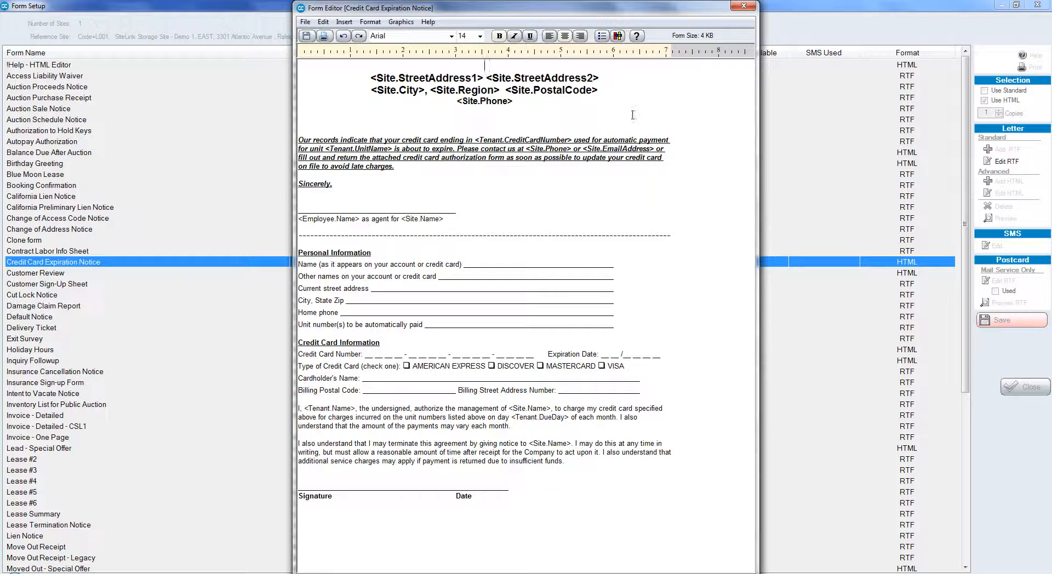
Step: Insert the Marketing.ExitSurveyUrl keyword on the empty first header line and close the form editor without saving
{"action": "right_click", "coordinate": [633, 115]}
{"action": "mouse_move", "coordinate": [667, 194]}
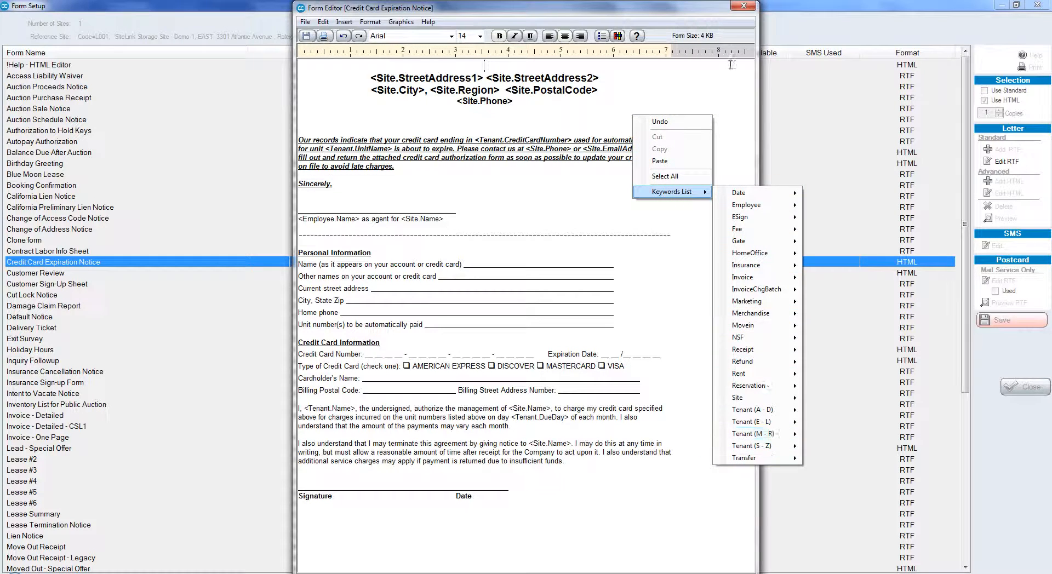
{"action": "mouse_move", "coordinate": [773, 302]}
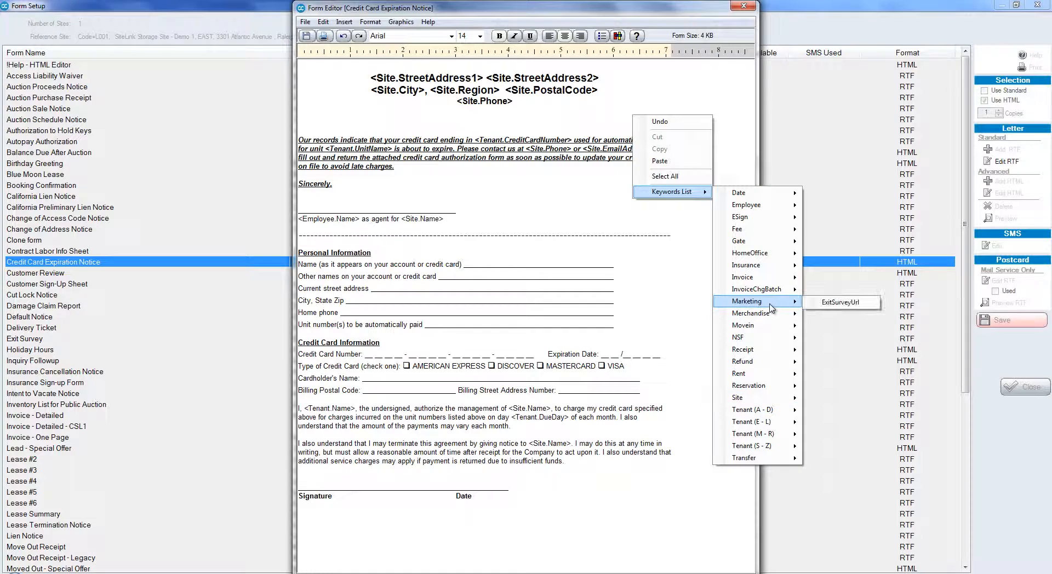
{"action": "left_click", "coordinate": [828, 303]}
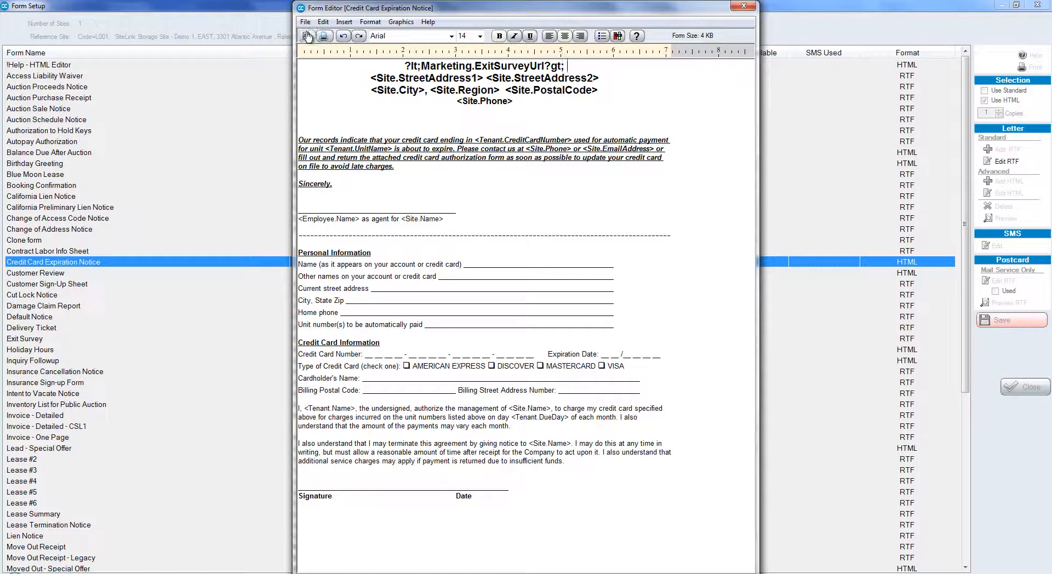
{"action": "left_click", "coordinate": [746, 9]}
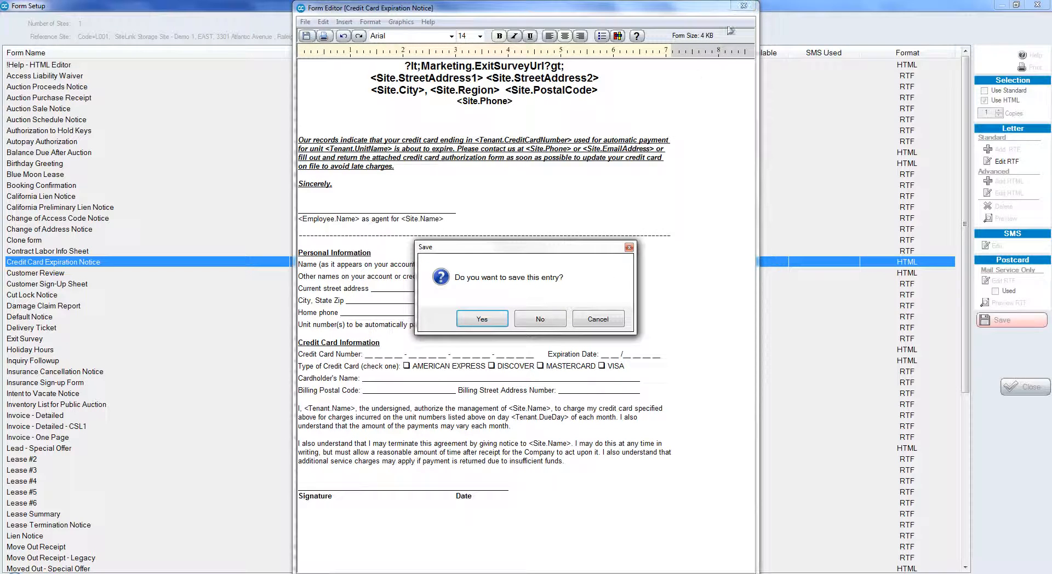
{"action": "left_click", "coordinate": [535, 277]}
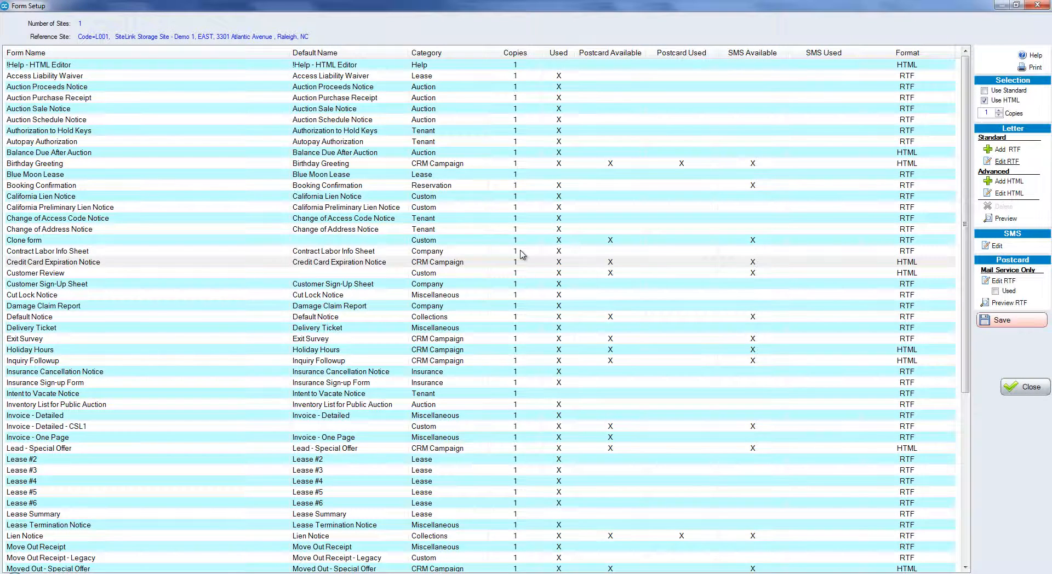
Step: Turn off Use Standard for the Auction Proceeds Notice and save the change to the selected site
{"action": "left_click", "coordinate": [457, 88]}
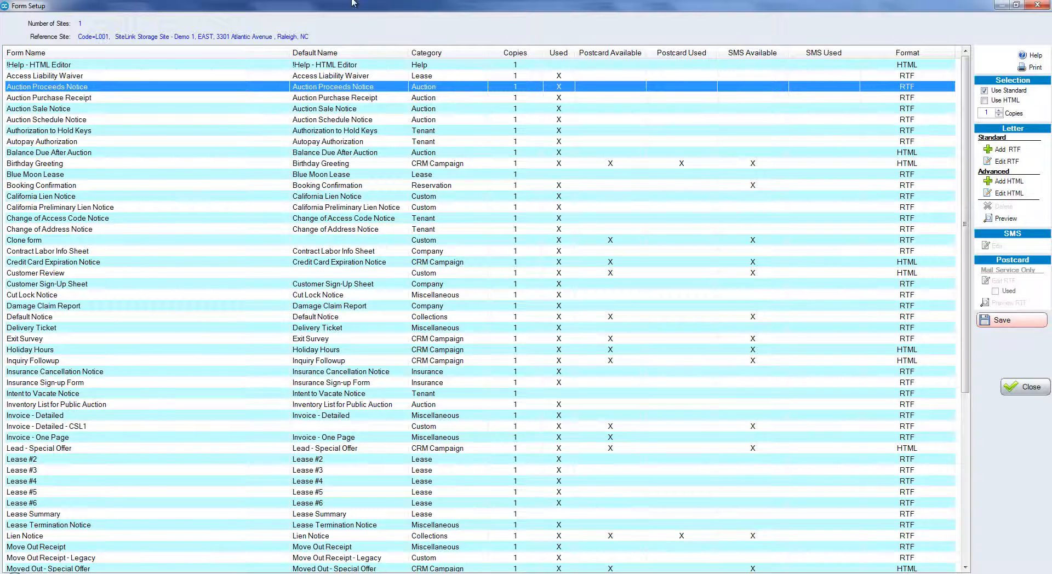
{"action": "left_click", "coordinate": [989, 92]}
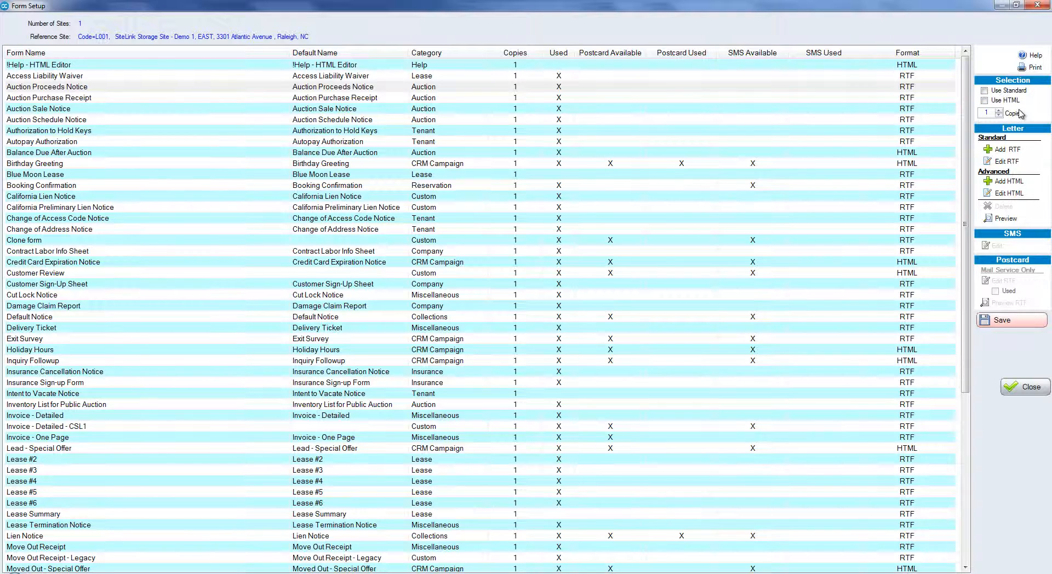
{"action": "left_click", "coordinate": [1005, 320]}
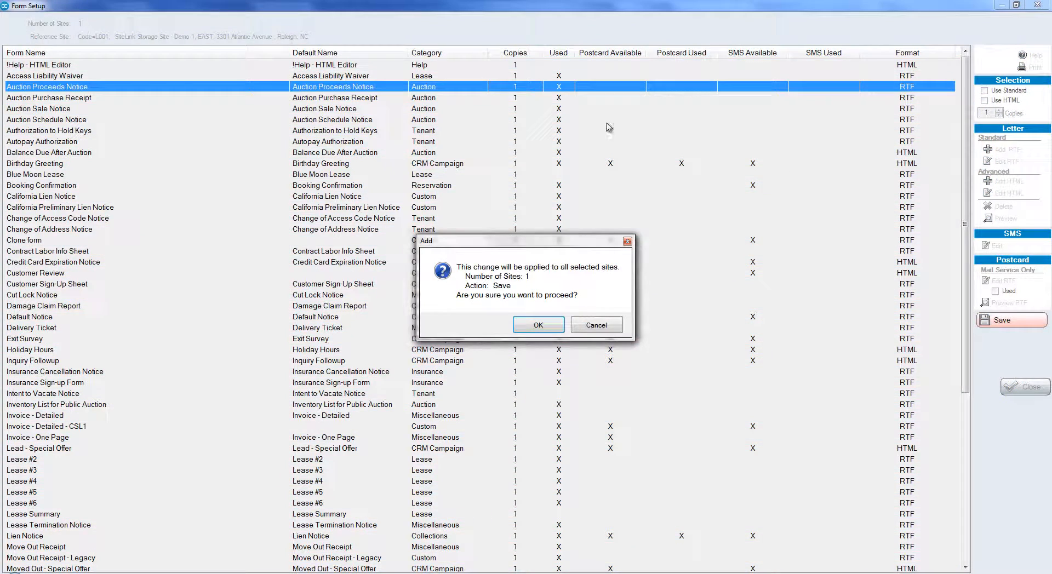
{"action": "left_click", "coordinate": [538, 326]}
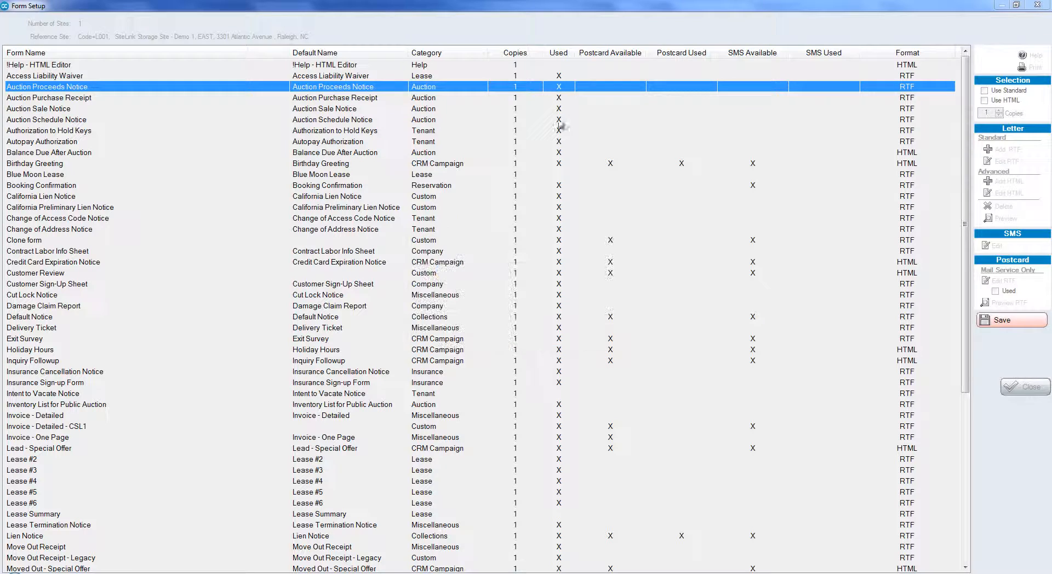
{"action": "left_click", "coordinate": [559, 88]}
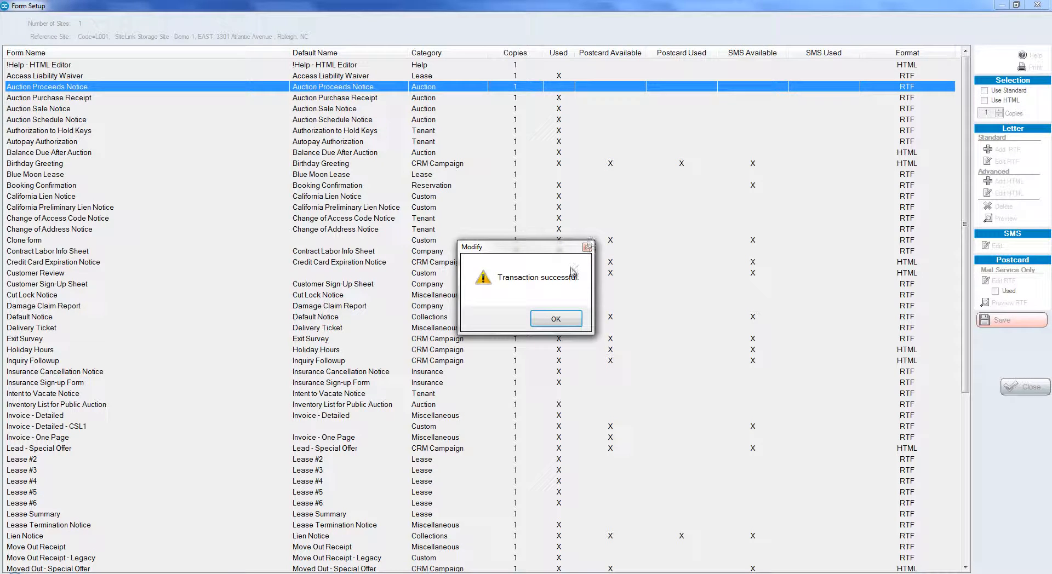
{"action": "left_click", "coordinate": [558, 318]}
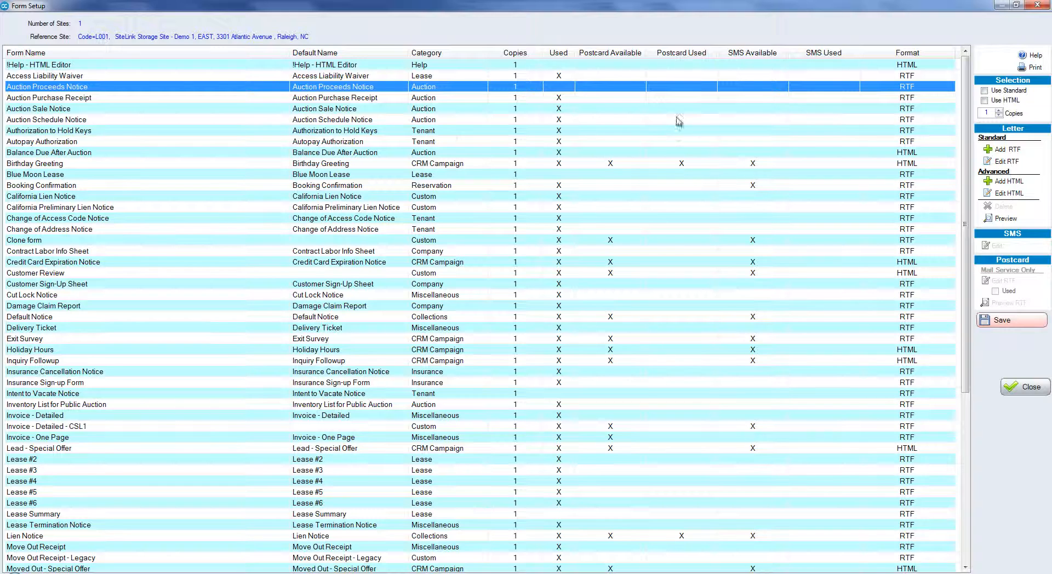
Step: Switch the Auction Schedule Notice to Use HTML and save the change to the selected site
{"action": "left_click", "coordinate": [440, 120]}
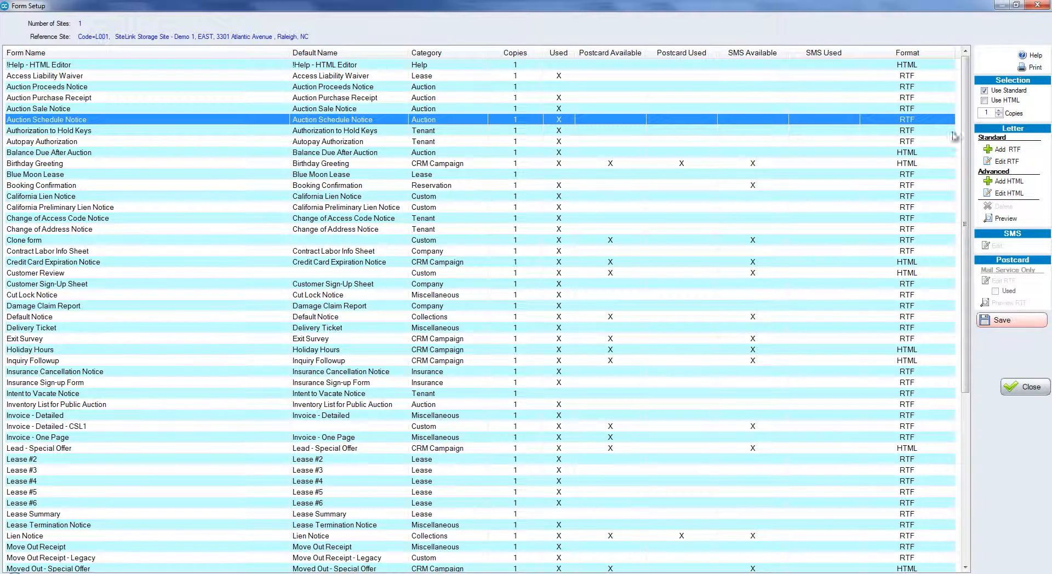
{"action": "left_click", "coordinate": [985, 100]}
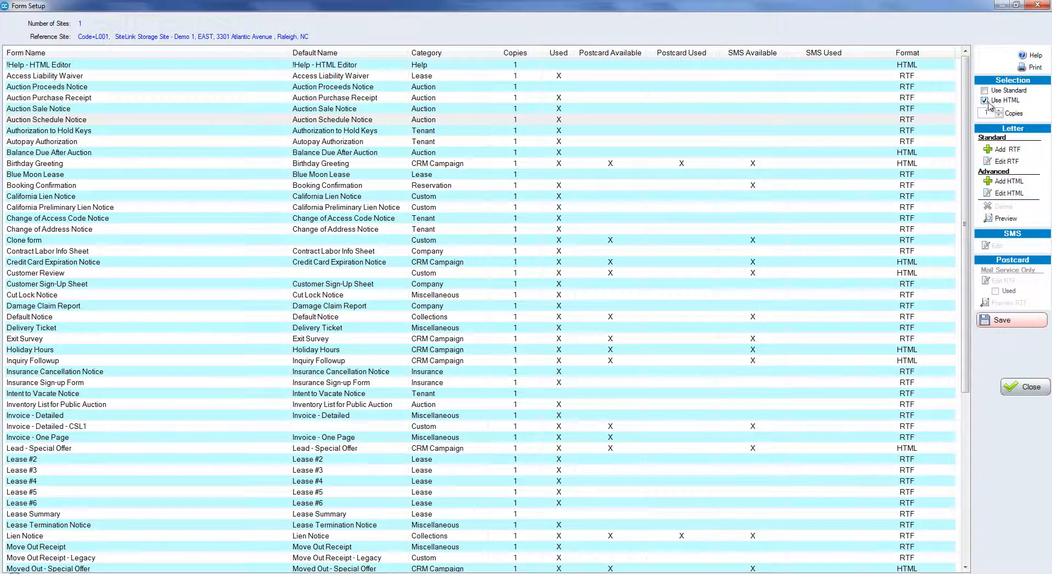
{"action": "left_click", "coordinate": [1012, 320]}
{"action": "left_click", "coordinate": [539, 325]}
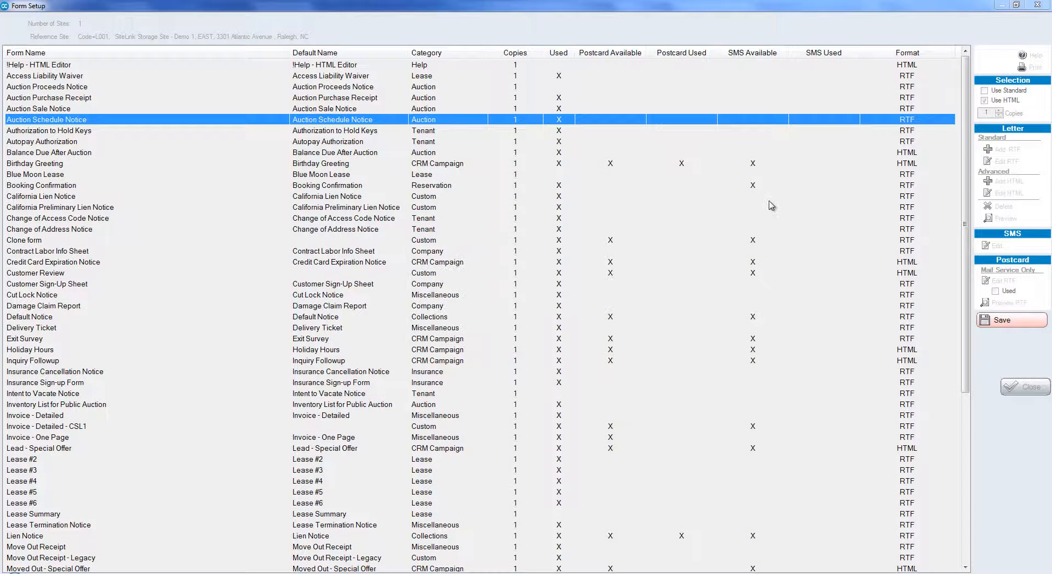
{"action": "left_click", "coordinate": [548, 317]}
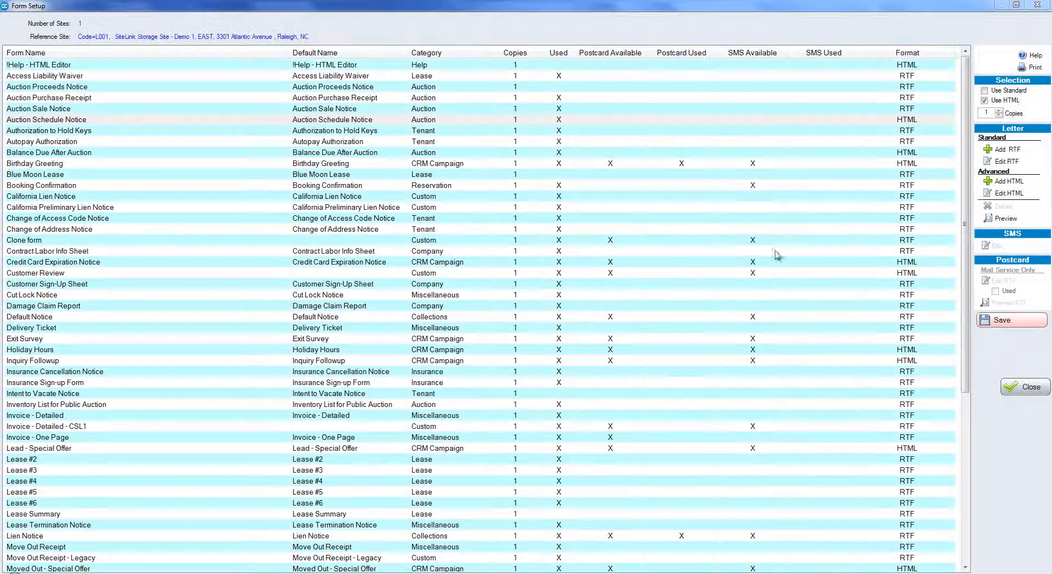
Step: Open the Auction Schedule Notice for HTML editing and inspect its logo placeholder image
{"action": "left_click", "coordinate": [817, 120]}
{"action": "left_click", "coordinate": [1012, 193]}
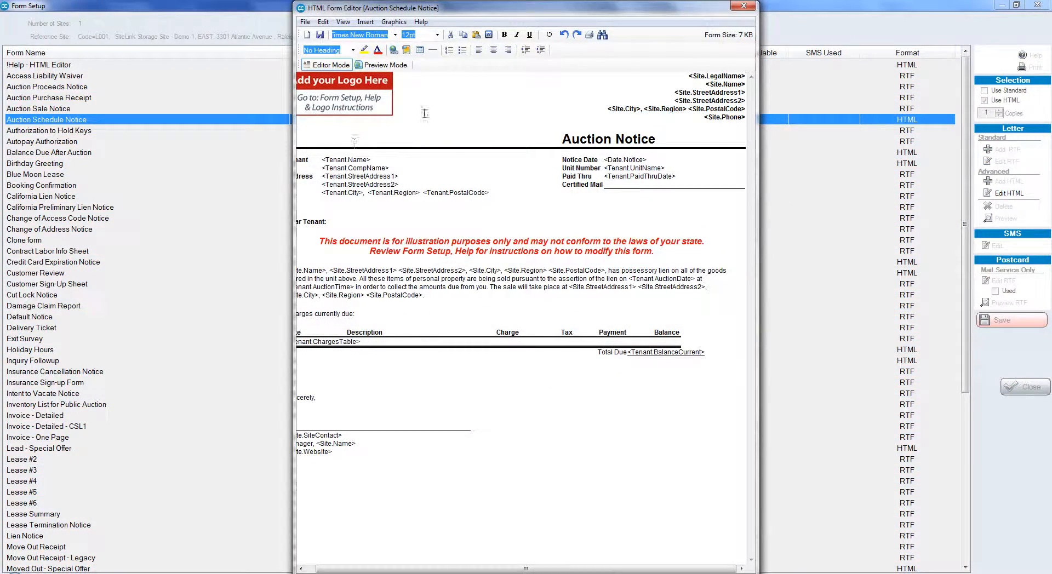
{"action": "left_click", "coordinate": [351, 84]}
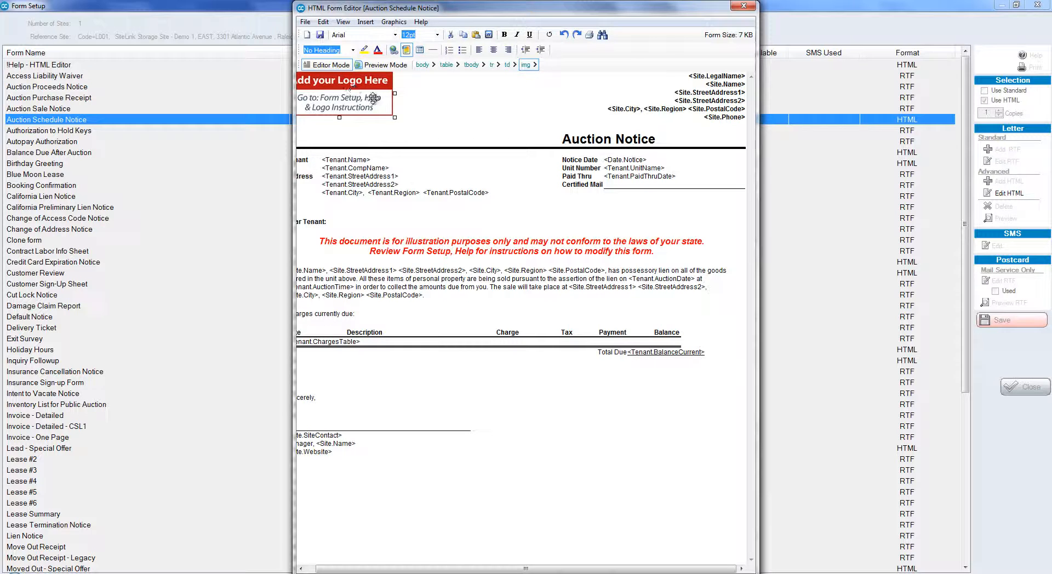
{"action": "left_click", "coordinate": [424, 138]}
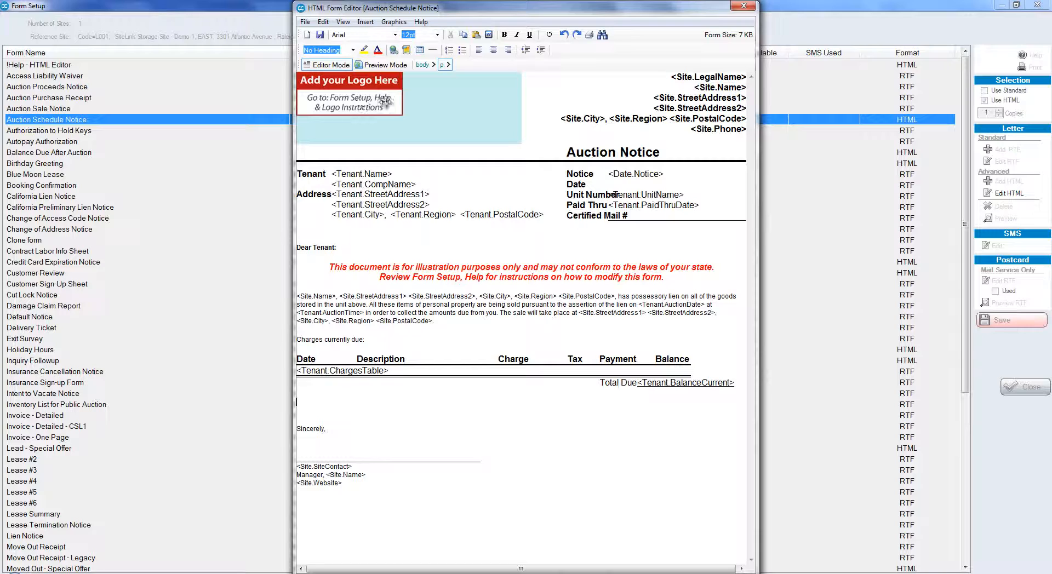
Step: Review the image insertion options, including the picture source URL, without adding an image
{"action": "left_click", "coordinate": [365, 22]}
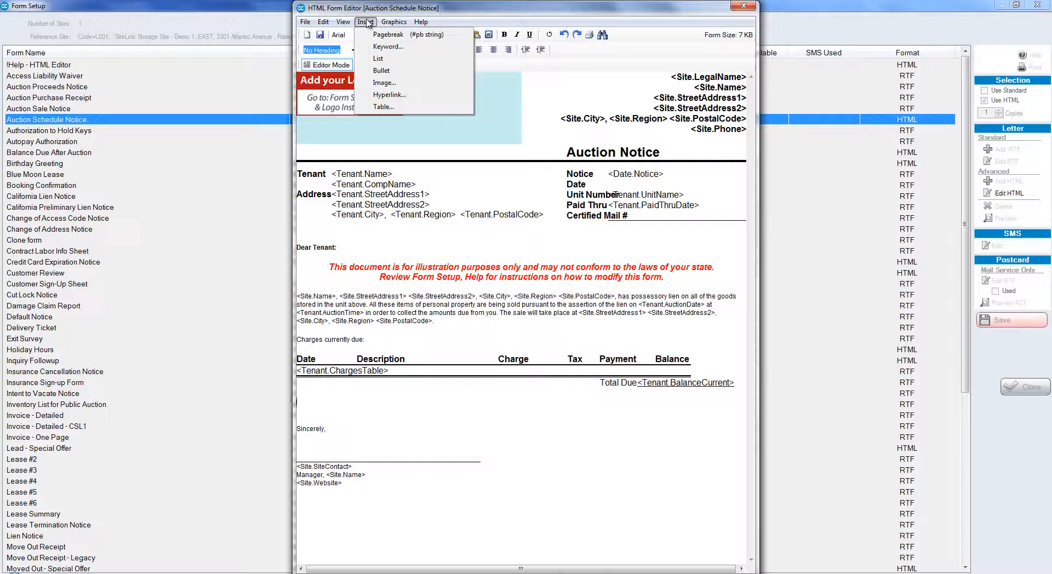
{"action": "left_click", "coordinate": [390, 87]}
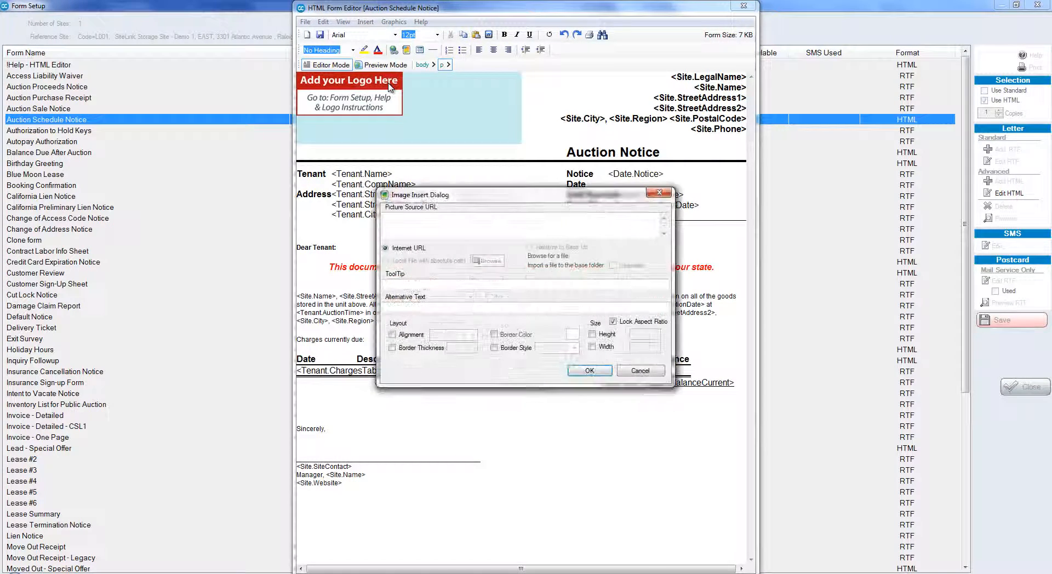
{"action": "left_click", "coordinate": [426, 221]}
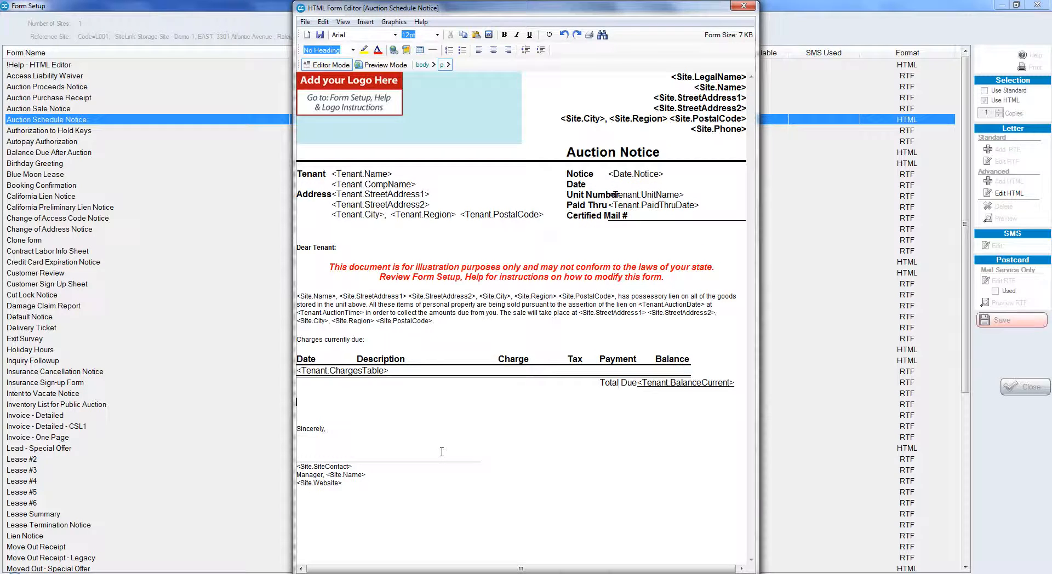
Step: Review the hyperlink insertion options, cancel them and close the HTML form editor
{"action": "left_click", "coordinate": [366, 22]}
{"action": "left_click", "coordinate": [380, 95]}
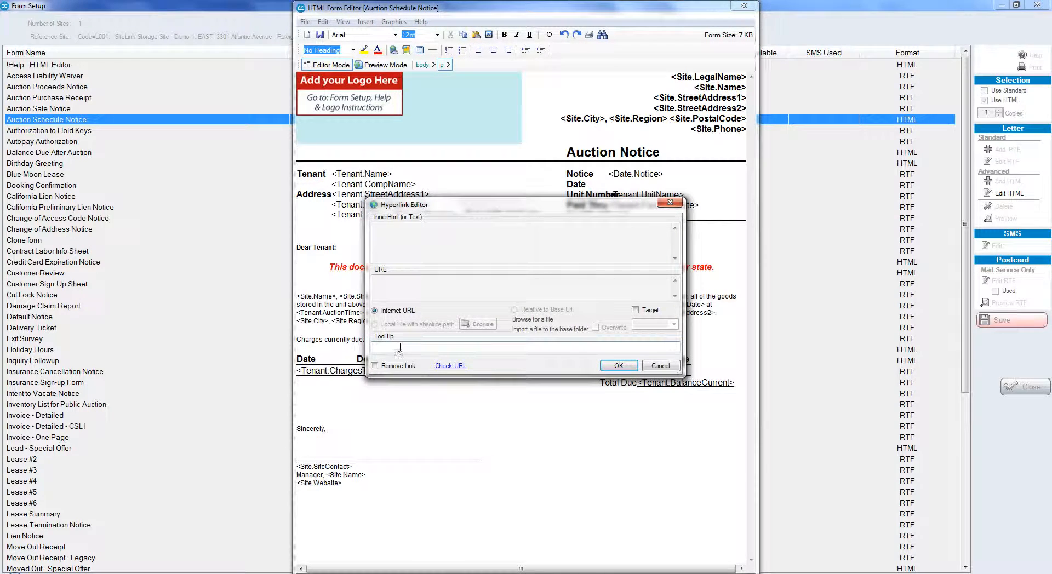
{"action": "left_click", "coordinate": [660, 366]}
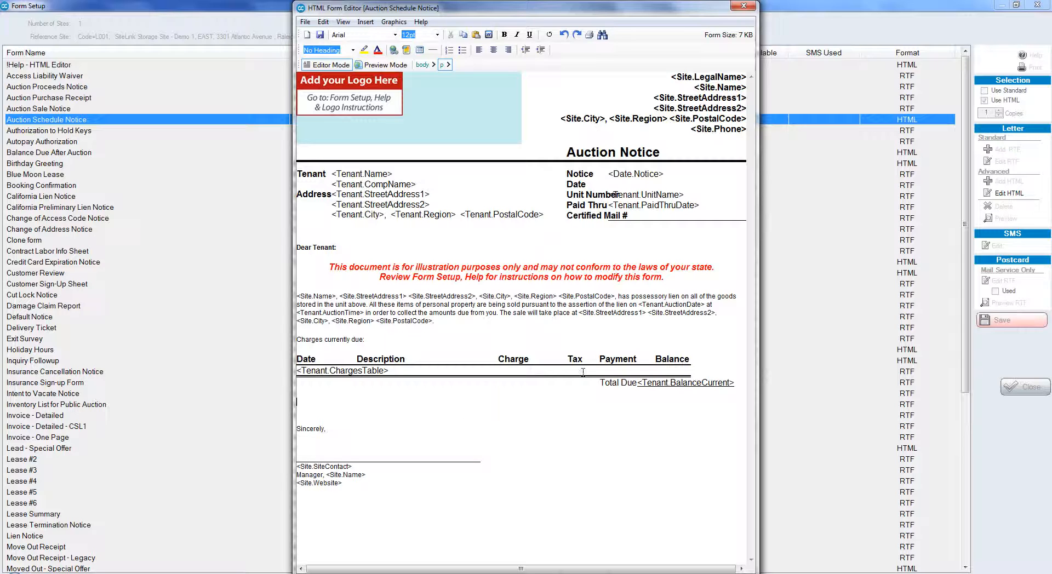
{"action": "left_click", "coordinate": [744, 5]}
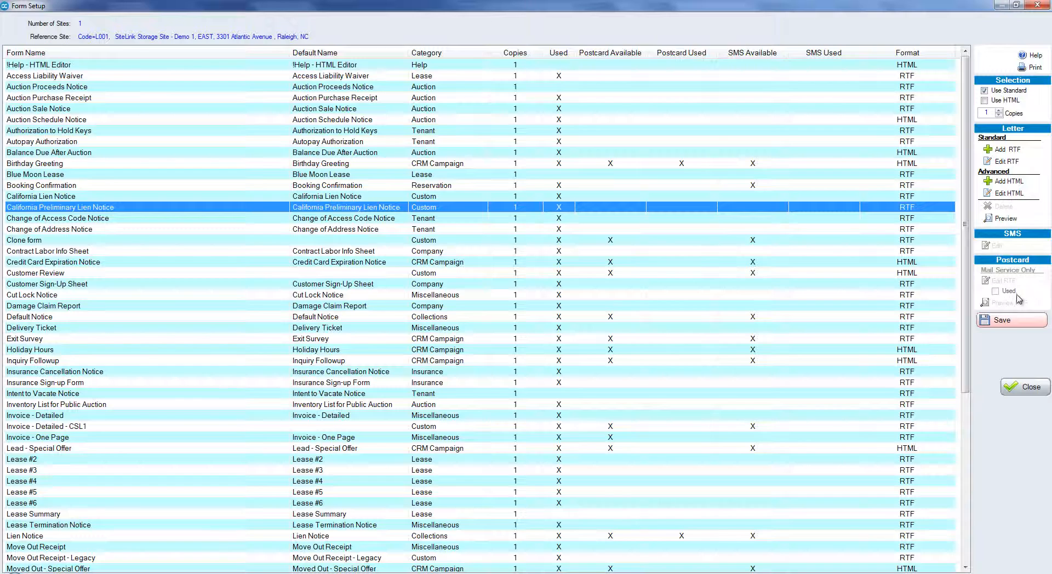
Step: Mark the postcard version of the custom form "Clone form" as used
{"action": "left_click", "coordinate": [565, 241]}
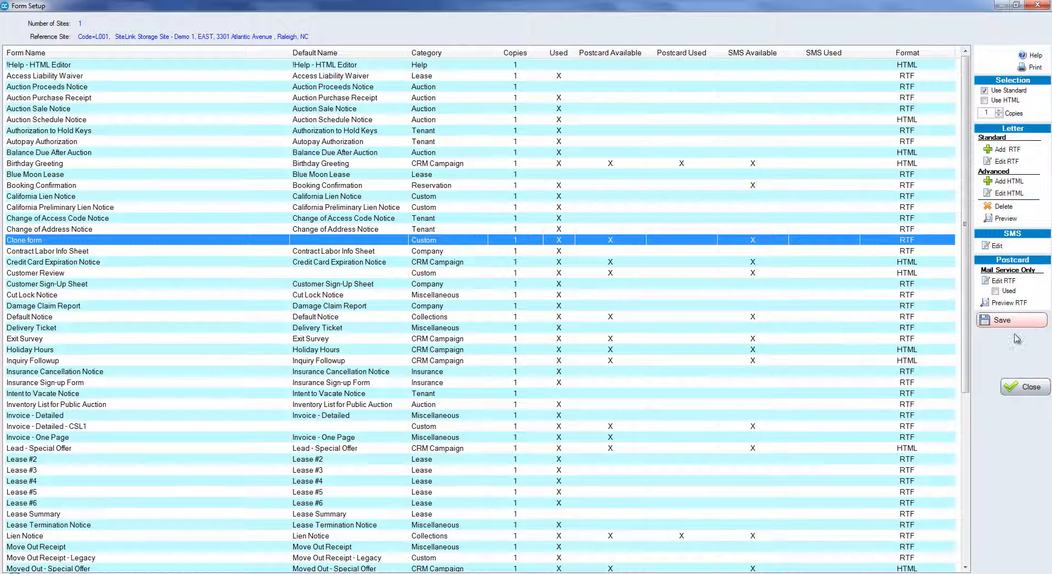
{"action": "left_click", "coordinate": [995, 292]}
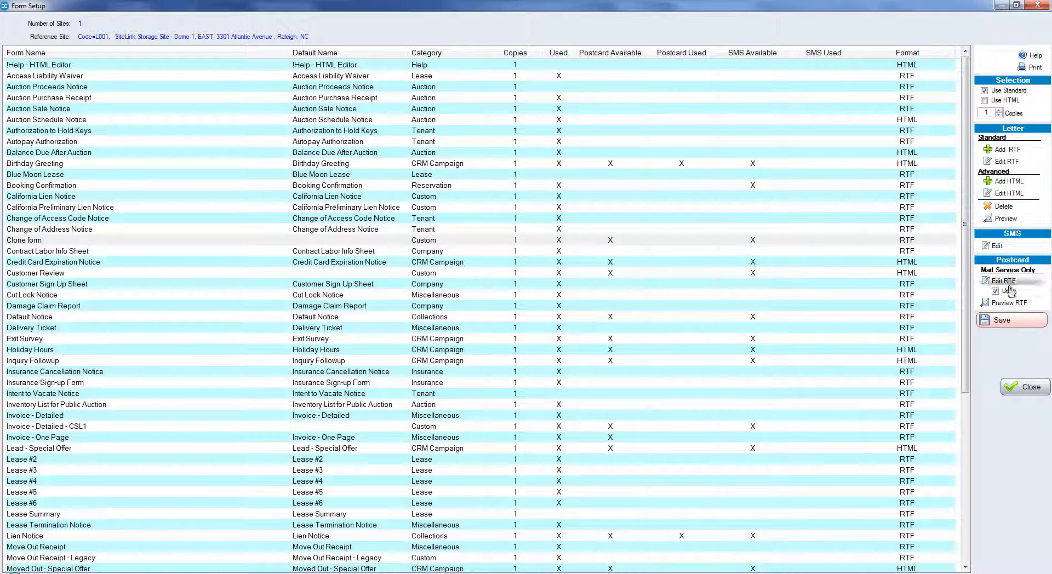